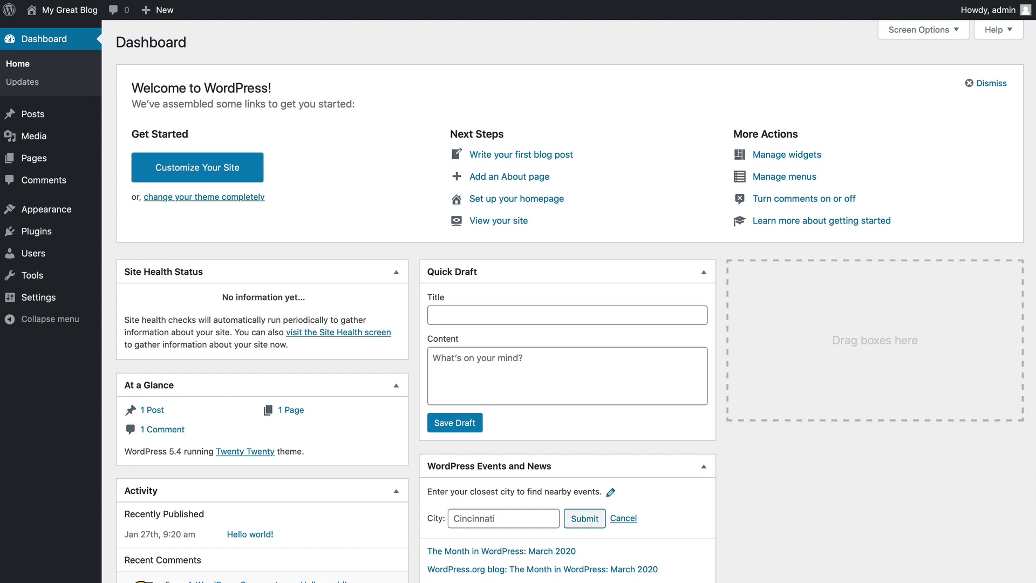
Step: Create a new post and add an empty Image block below the title
click(38, 116)
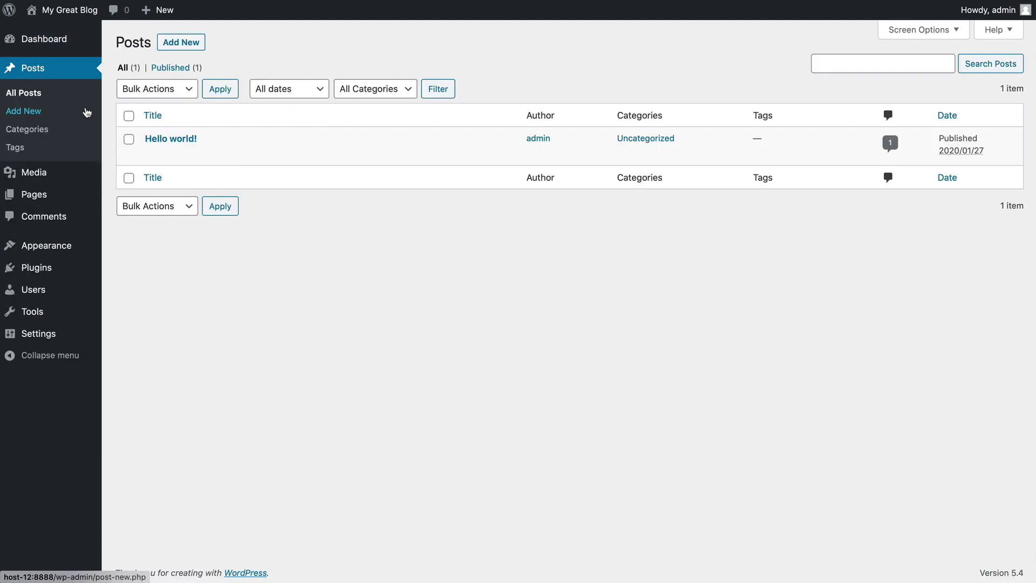
click(176, 47)
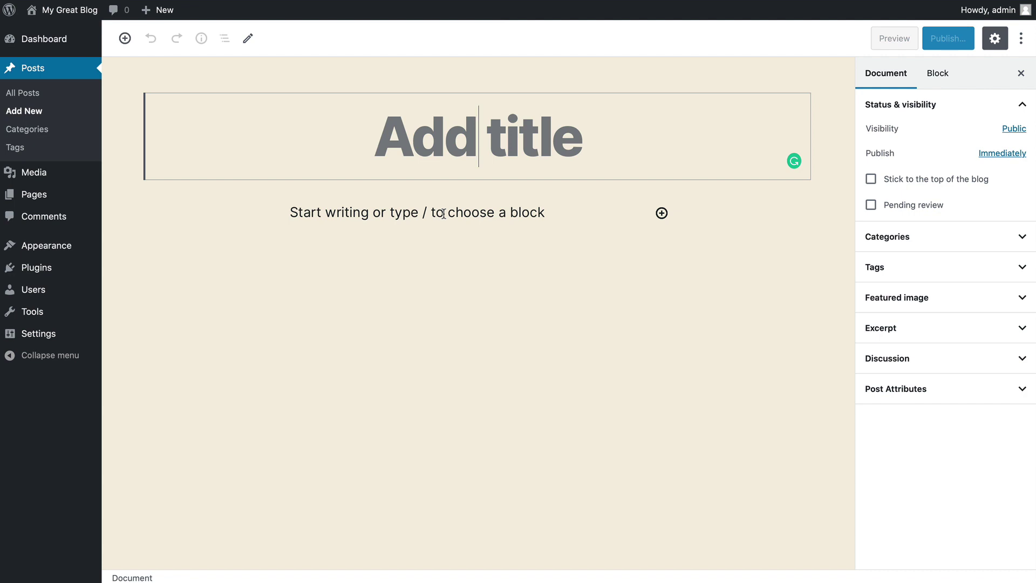
click(662, 214)
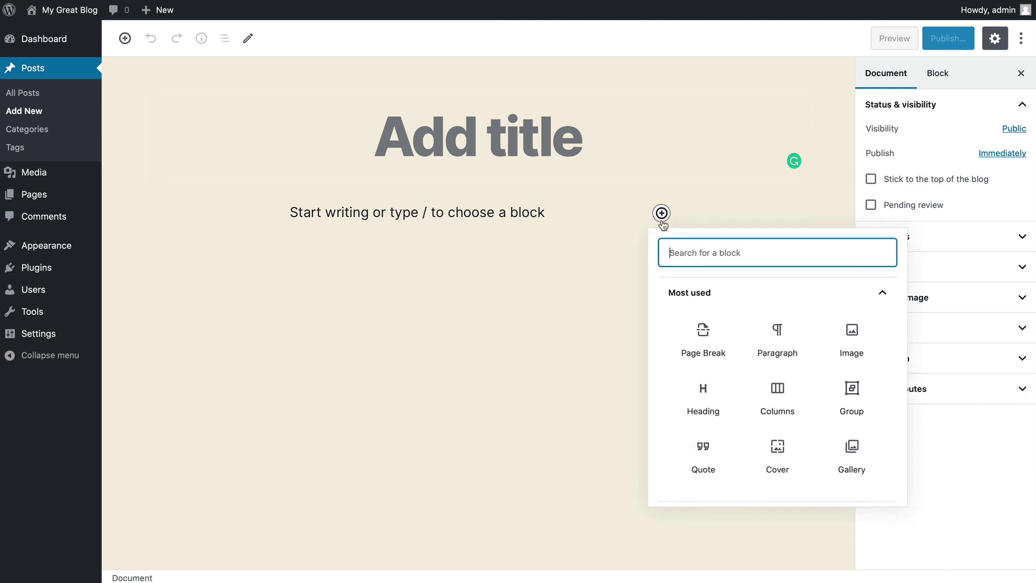
click(851, 343)
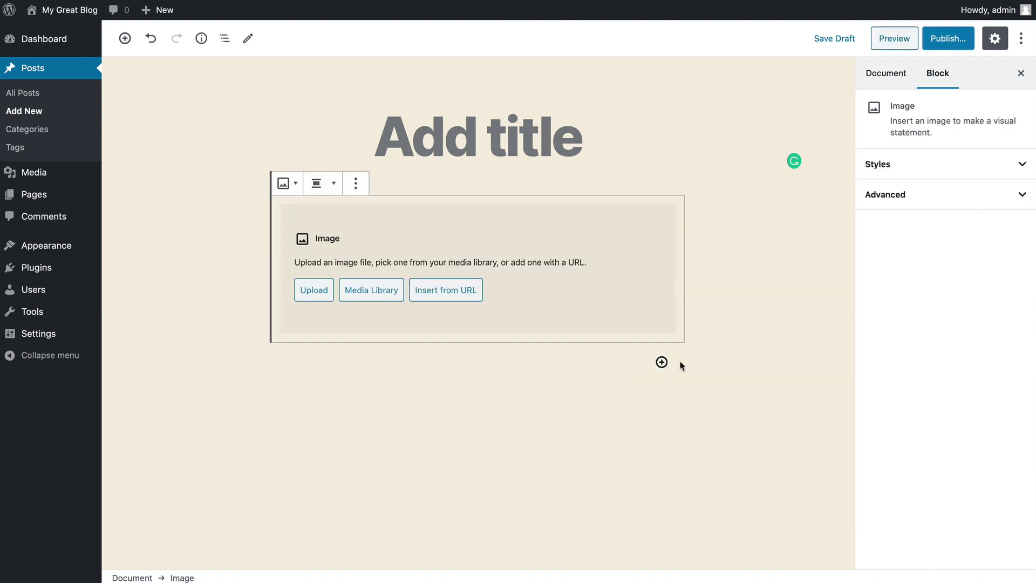
Step: Add a Paragraph block below the Image block containing "sample text"
click(662, 362)
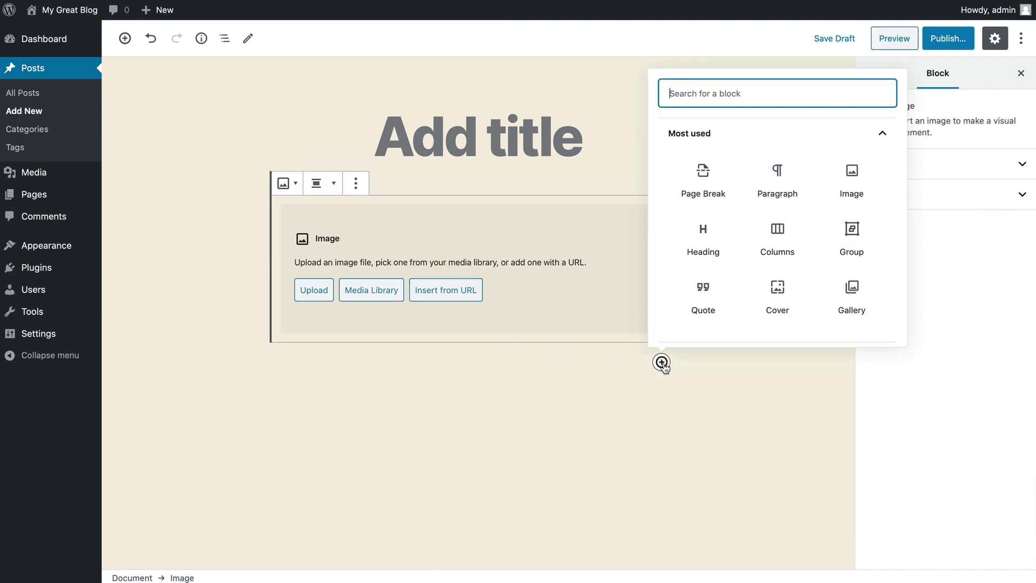
click(782, 194)
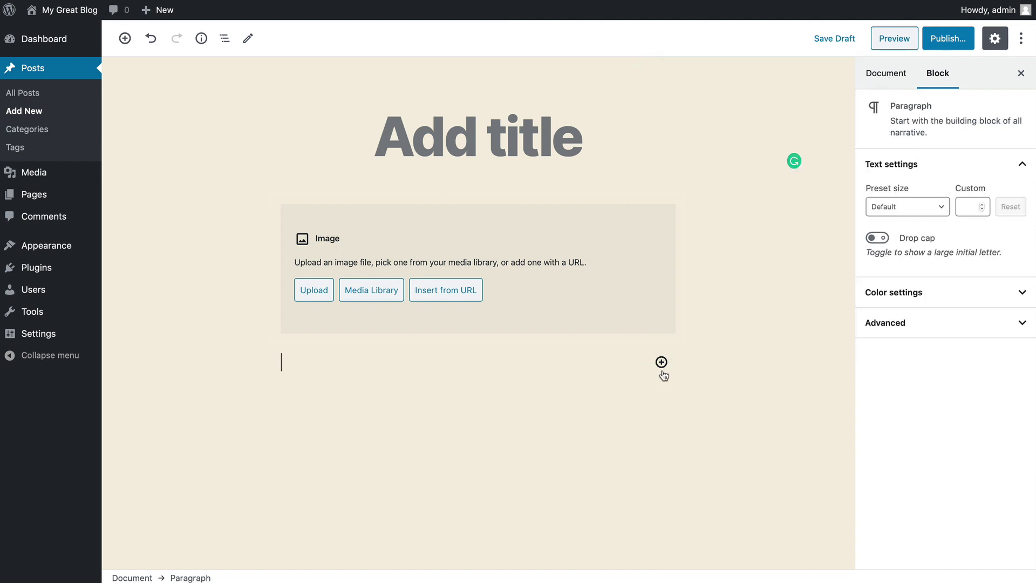
text(sampel)
key(BackSpace)
key(BackSpace)
key(BackSpace)
text(le text)
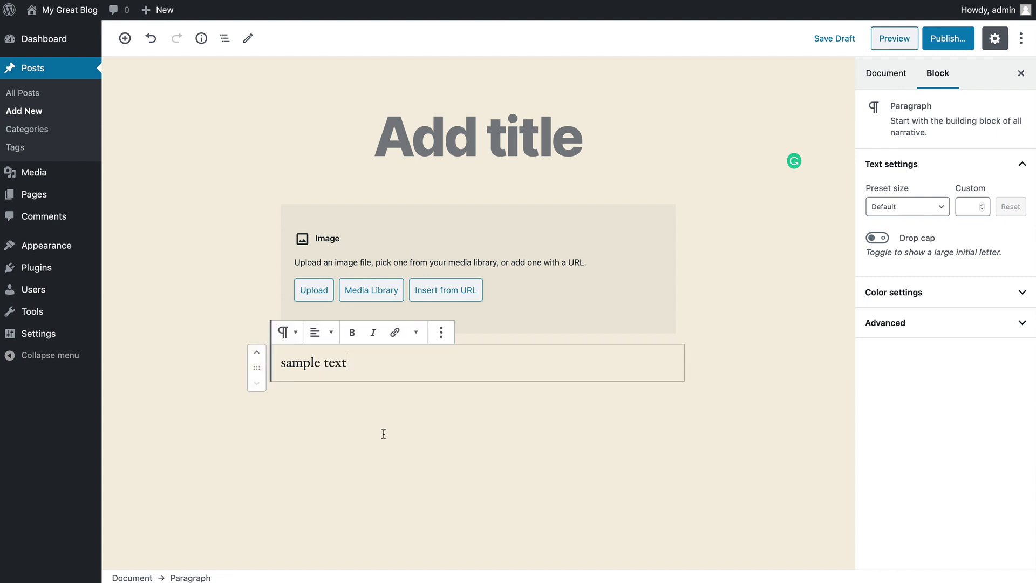
Step: Add an empty Heading block and a two-column Columns block with the wider column first, below the paragraph
click(463, 342)
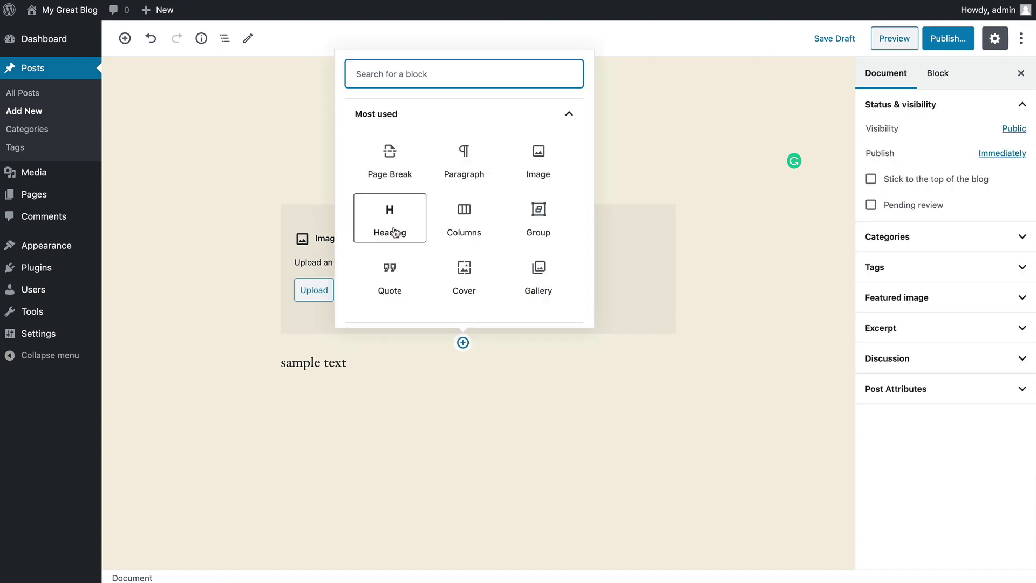
click(394, 231)
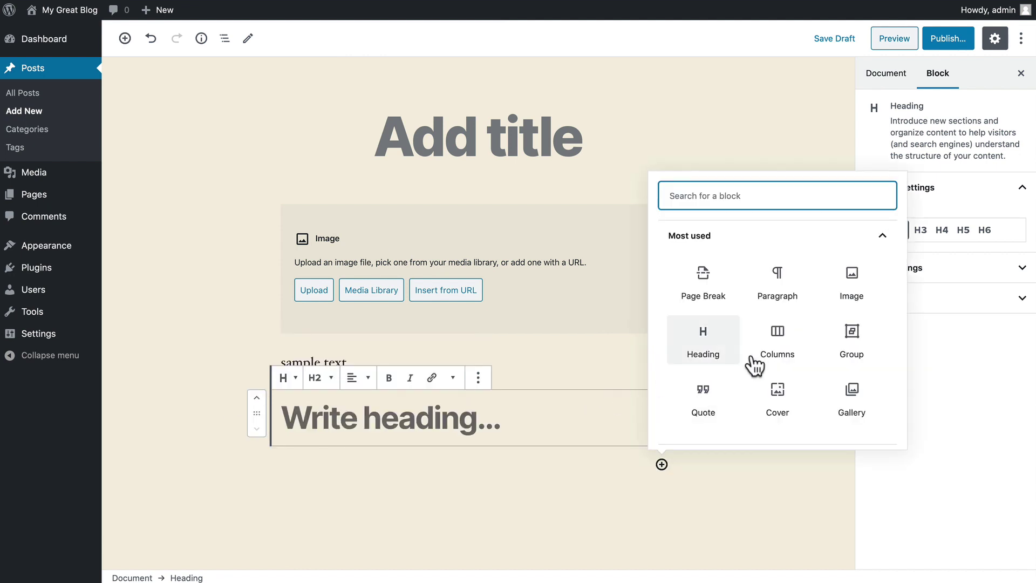
click(777, 342)
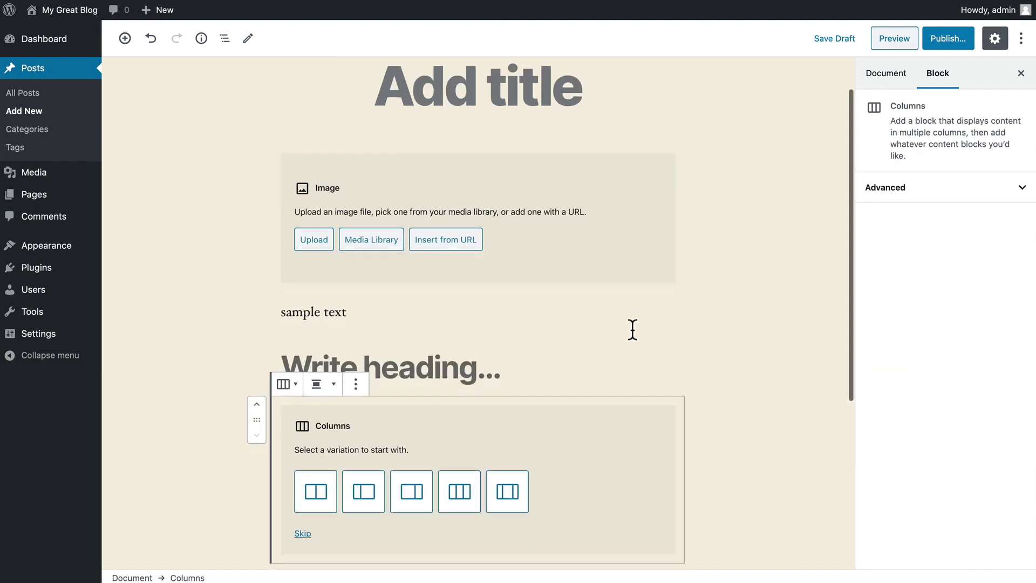
scroll(462, 458, down, 3)
click(419, 421)
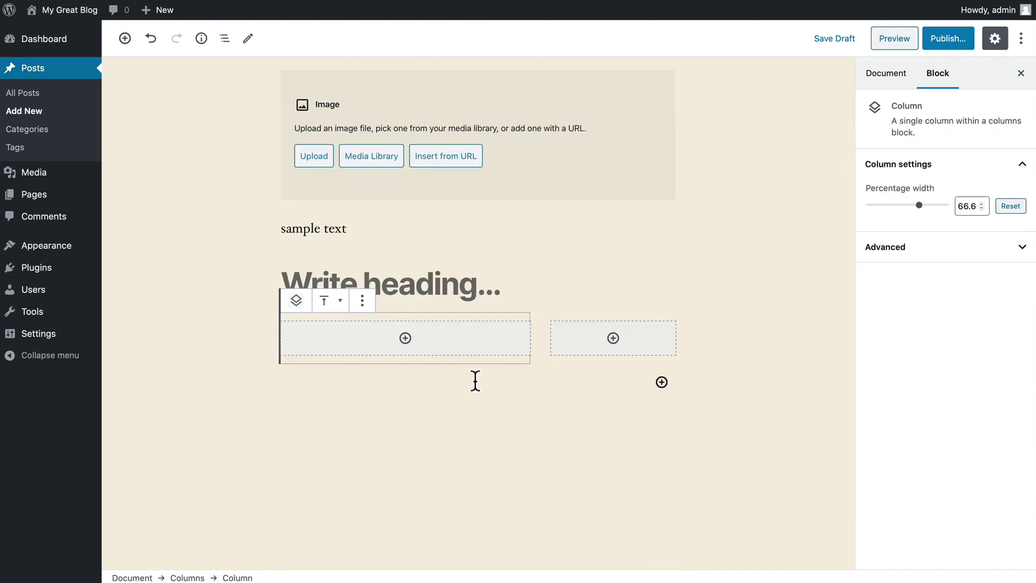
Step: Add a Media & Text layout block below the columns and deselect it
click(662, 382)
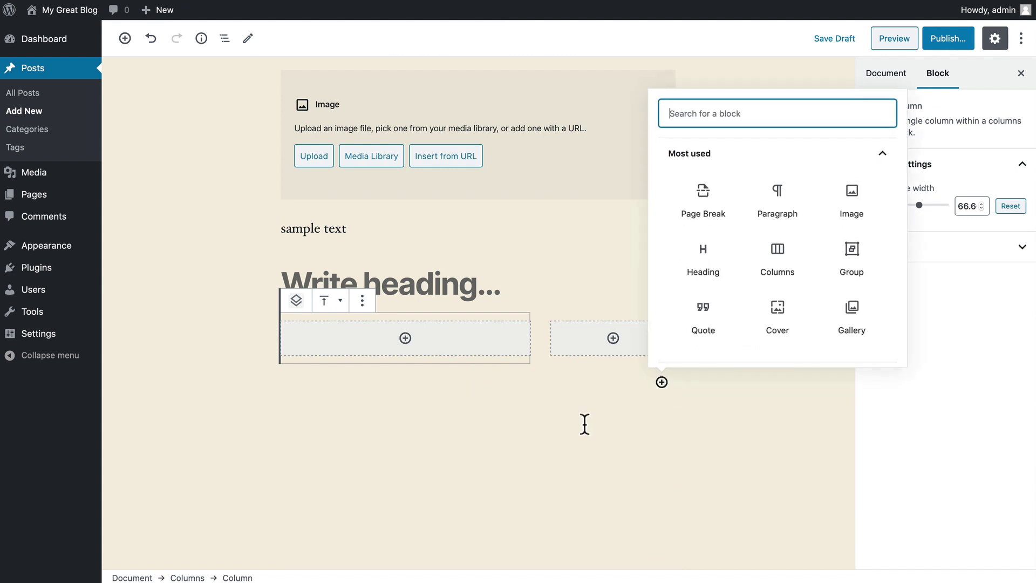
click(691, 157)
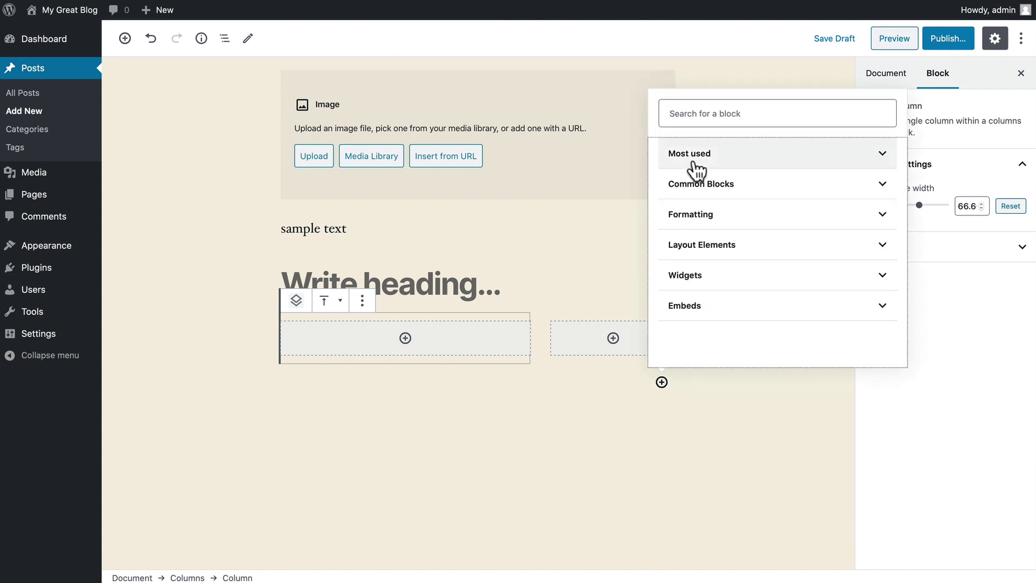
click(689, 249)
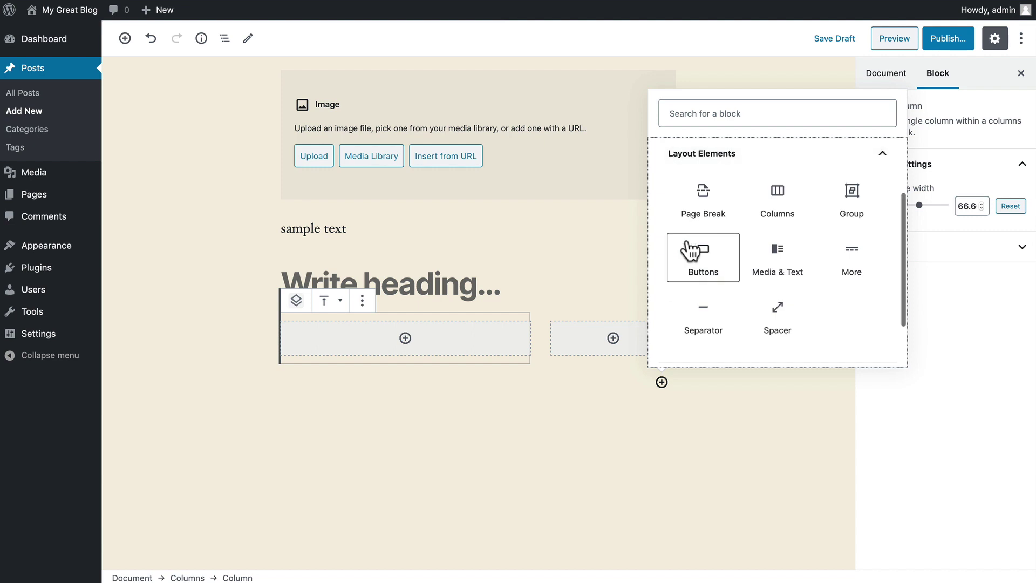
click(780, 255)
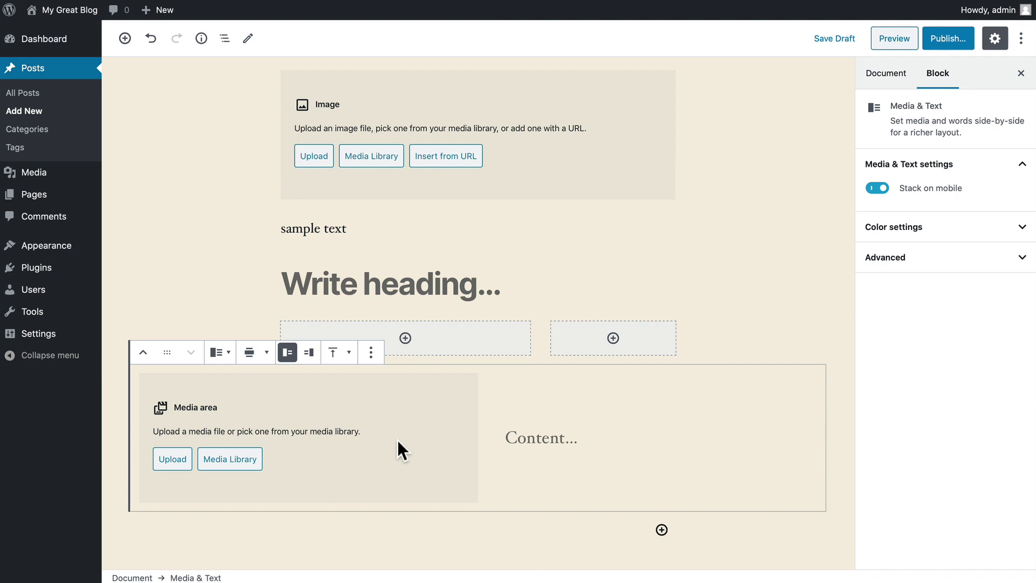
click(160, 265)
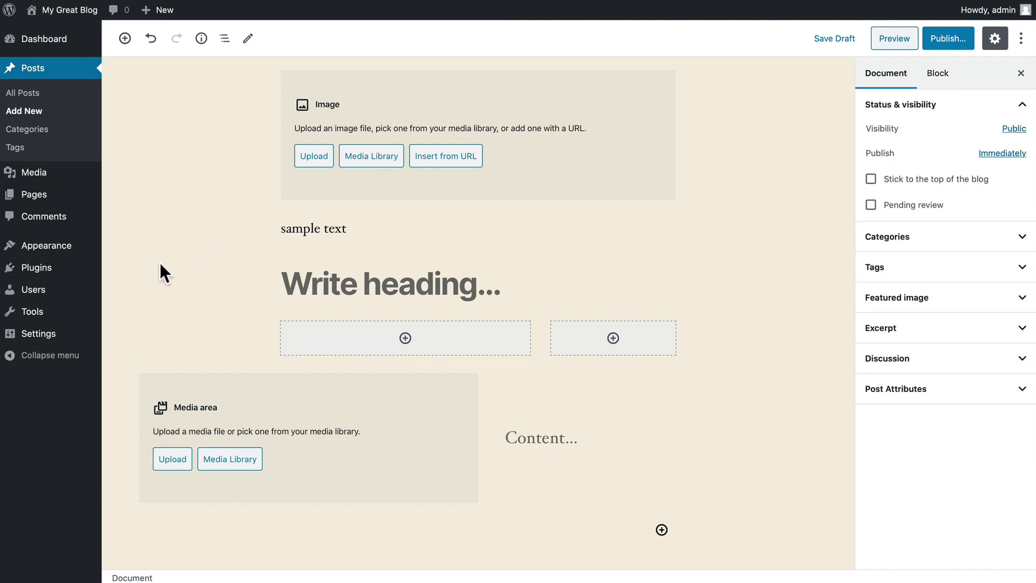
Step: Select all five content blocks and switch the editor to fullscreen mode with the top toolbar
click(286, 391)
drag(286, 391, 493, 465)
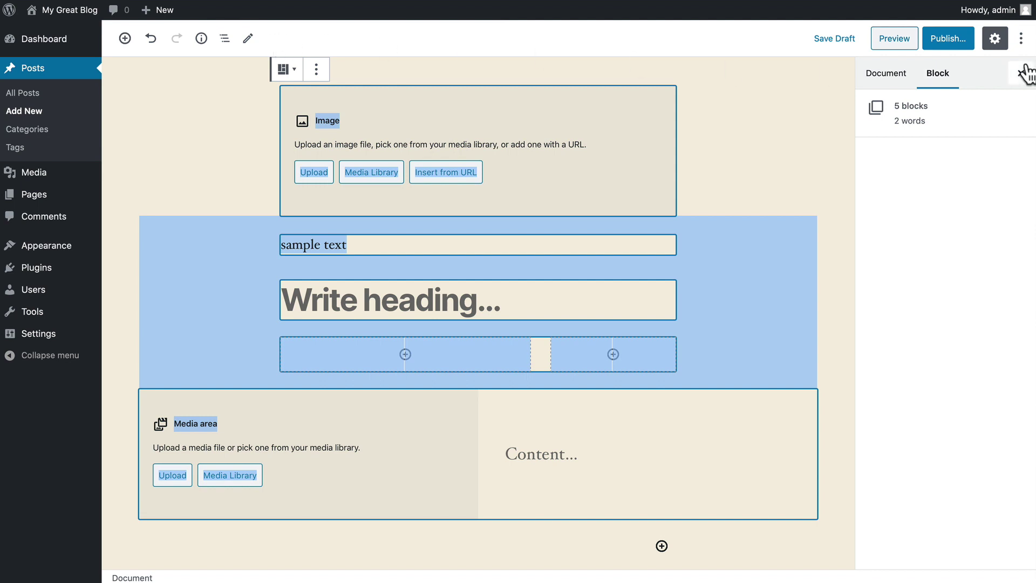
click(1021, 38)
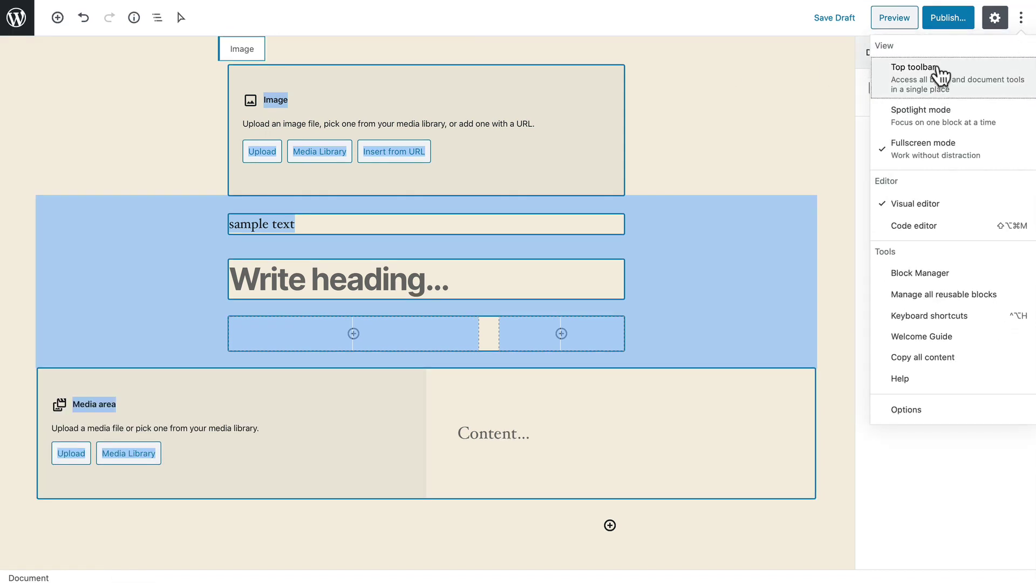
click(916, 81)
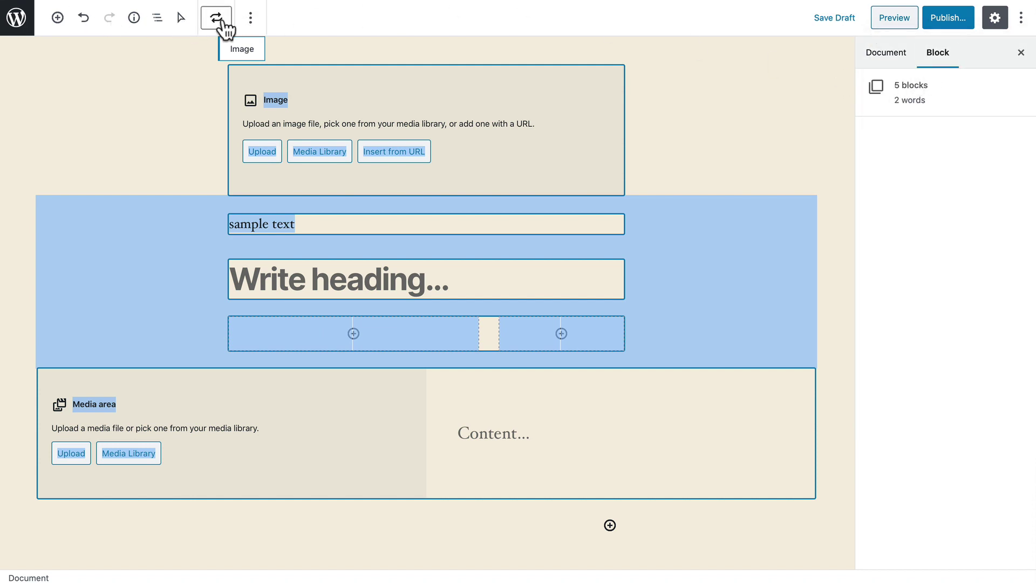
Step: Add the selected blocks to the reusable blocks and save them under the name "Standard Blog Layout"
click(251, 21)
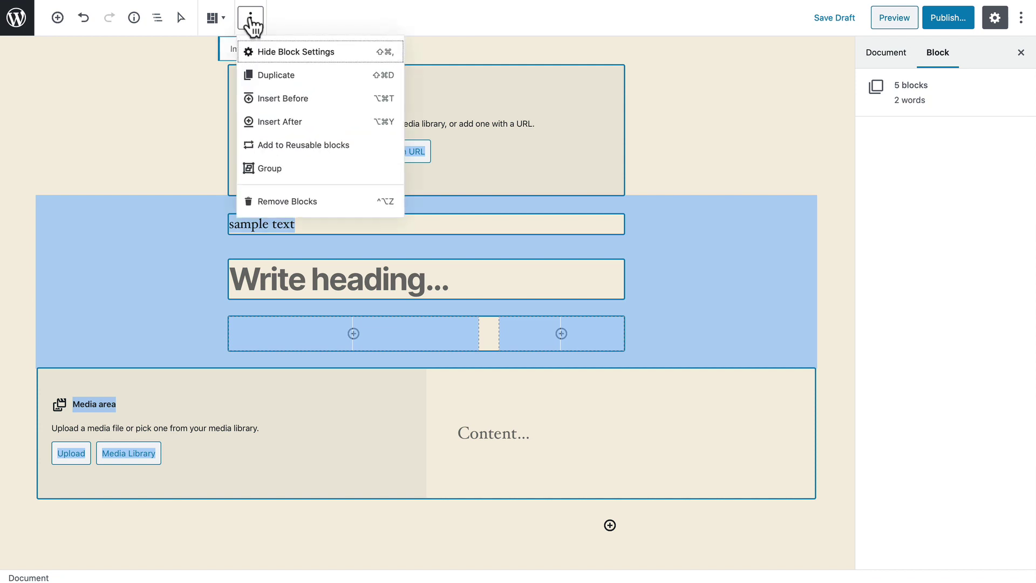
click(271, 146)
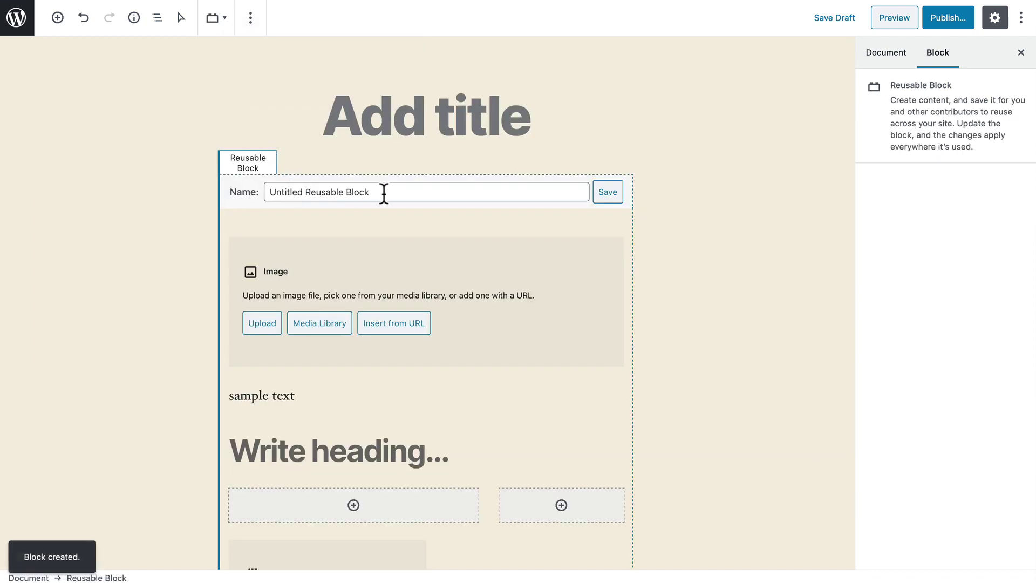
drag(383, 193, 254, 193)
text(Standard B)
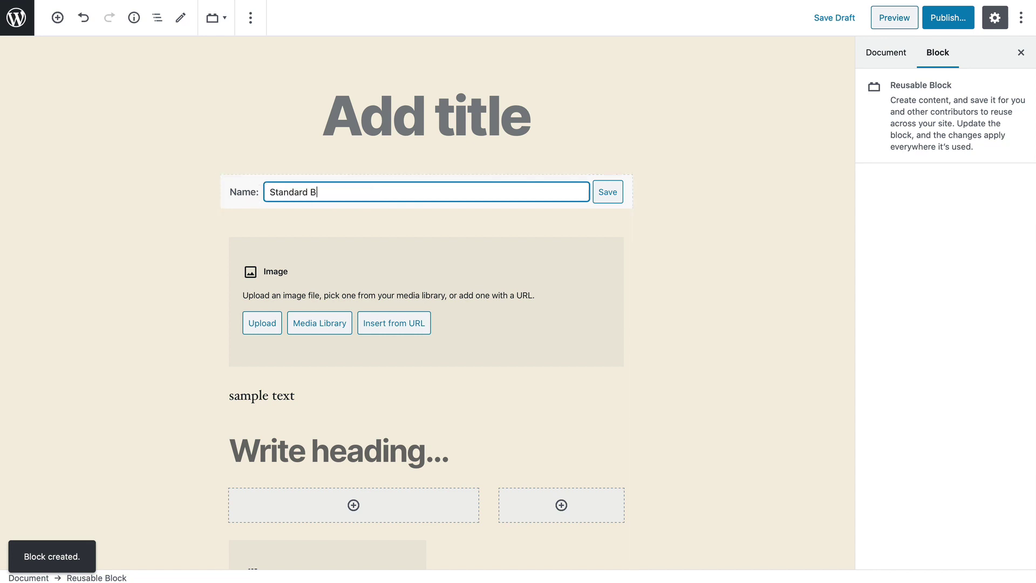
text(log Layout)
click(605, 197)
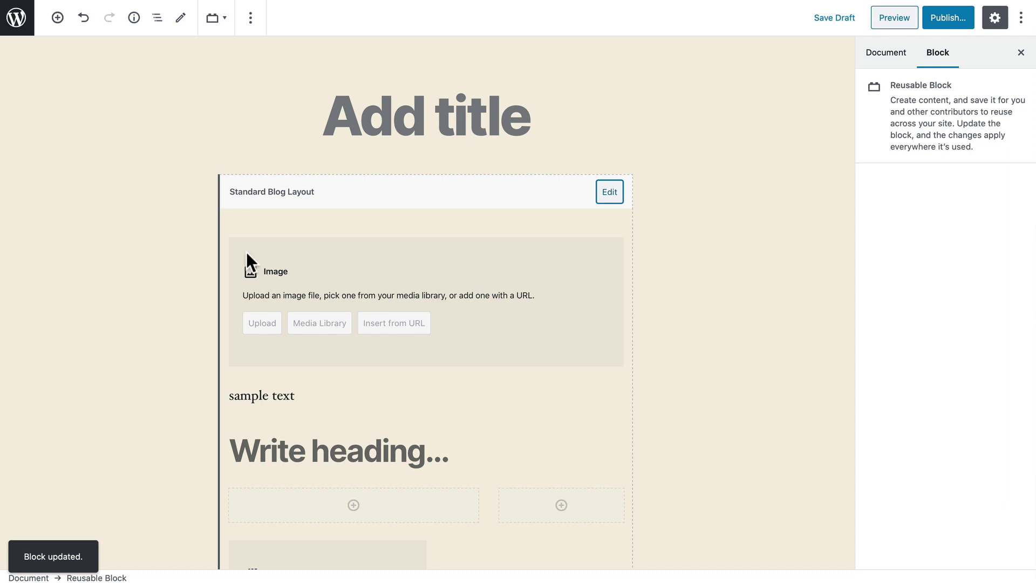
Step: Return to the post list, create another new post and insert the Standard Blog Layout reusable block
click(18, 23)
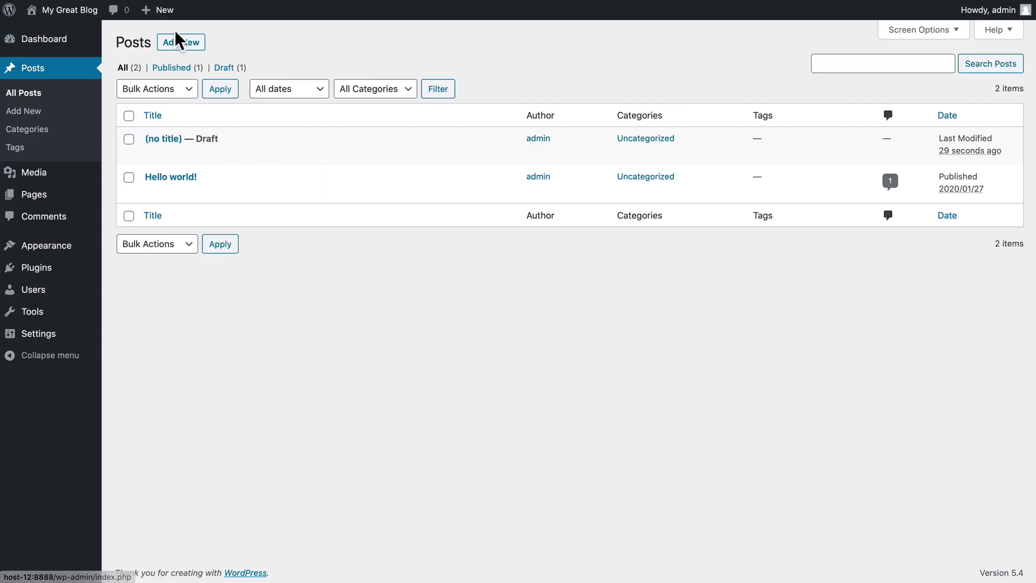
click(185, 45)
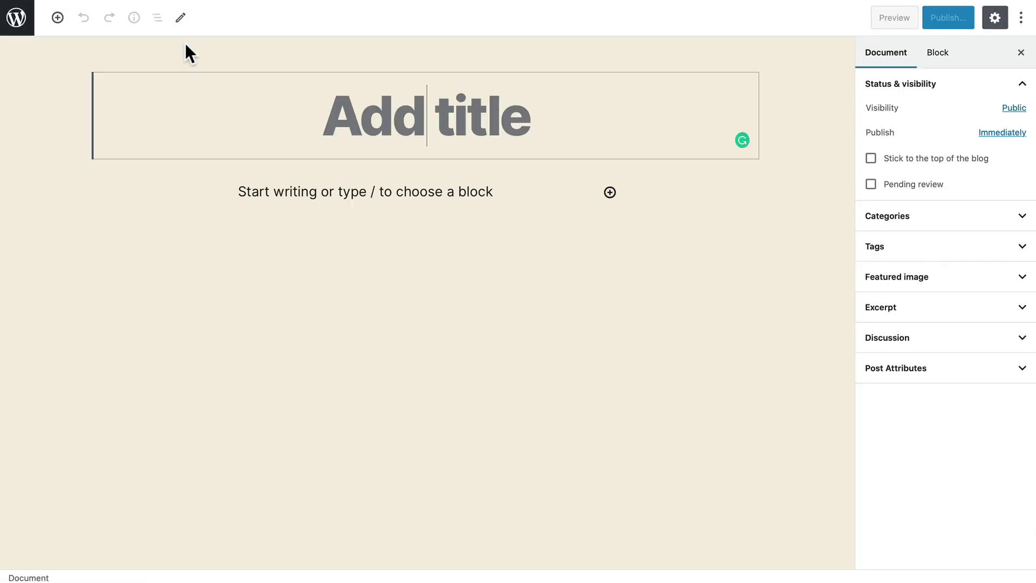
click(57, 18)
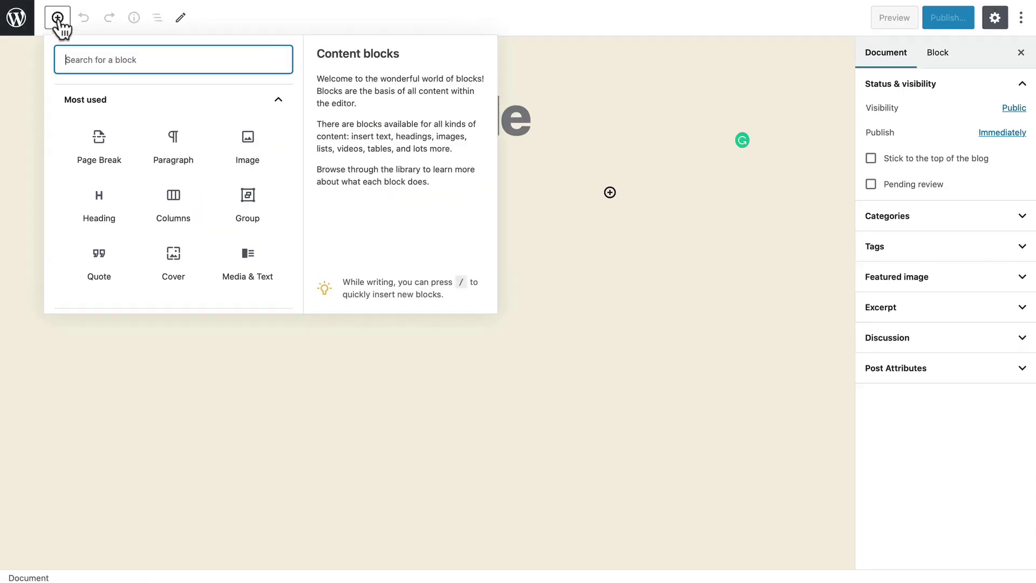
click(92, 106)
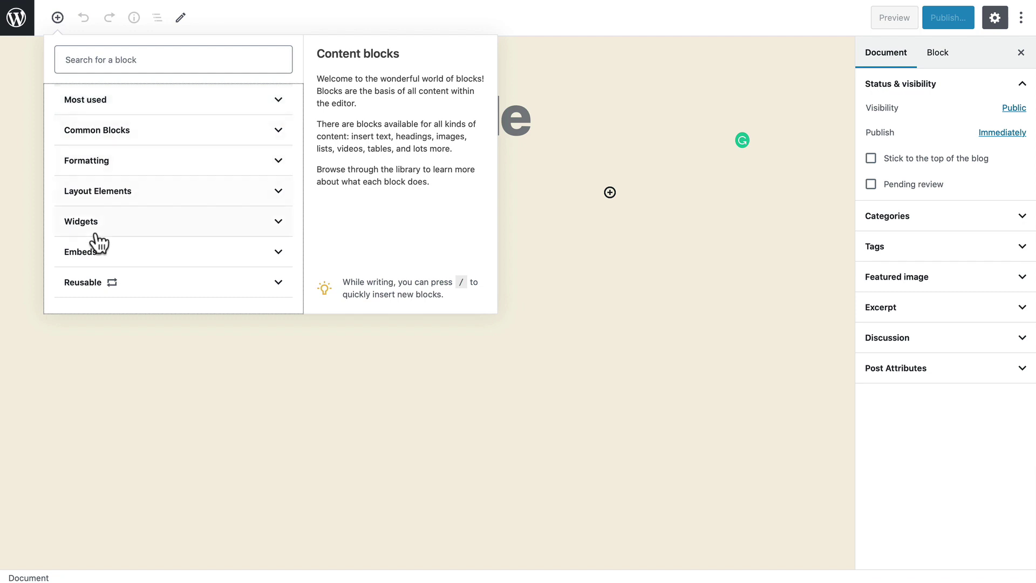
click(95, 286)
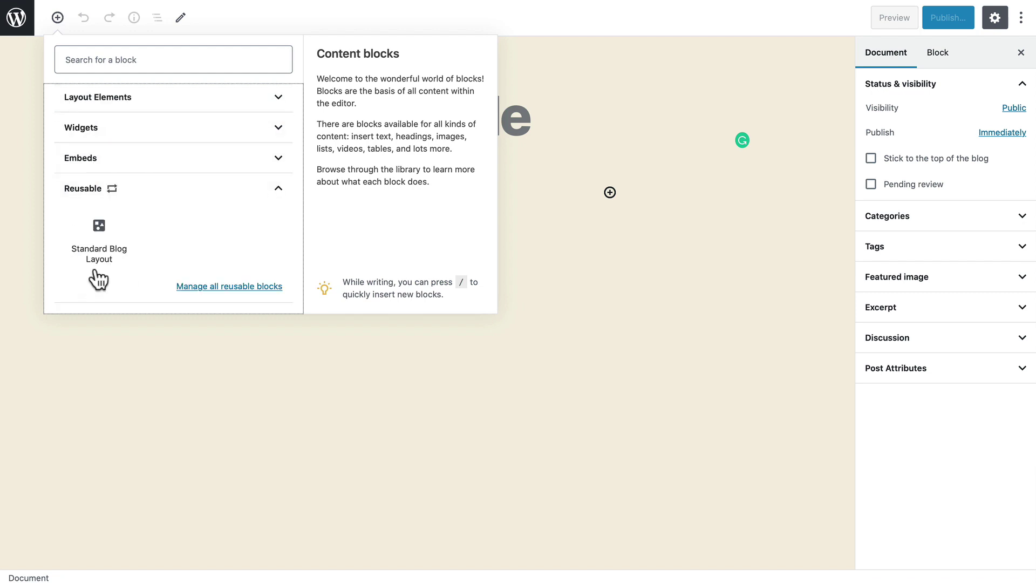
mouse_move(98, 268)
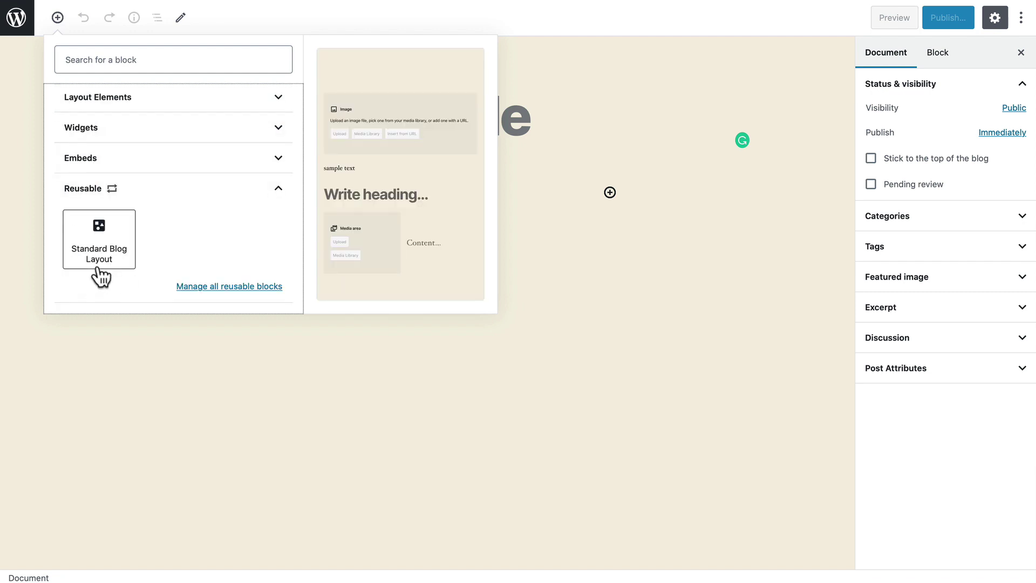
click(99, 254)
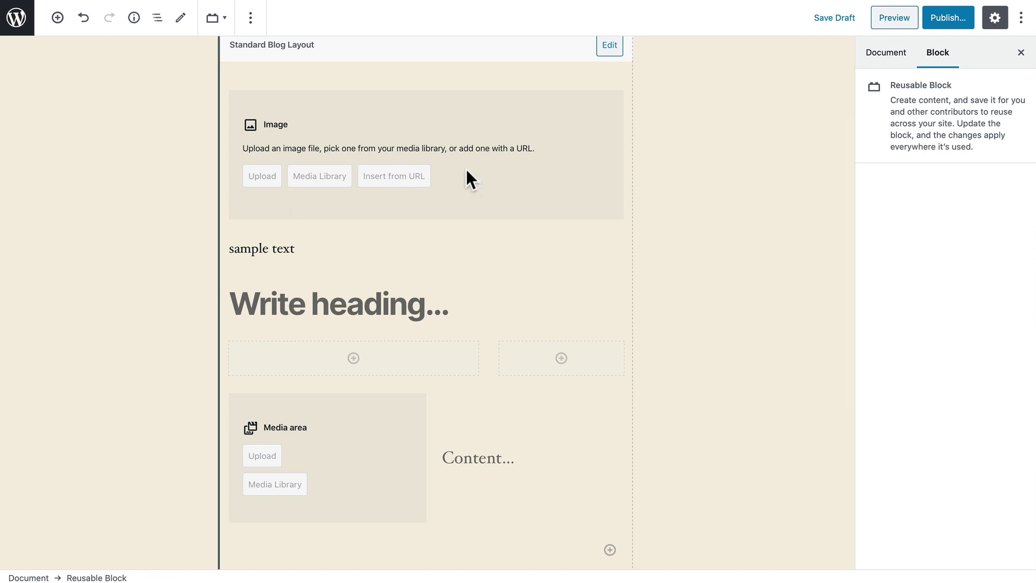
Step: Convert the inserted Standard Blog Layout to regular blocks and place the cursor in the sample text paragraph
scroll(154, 169, up, 3)
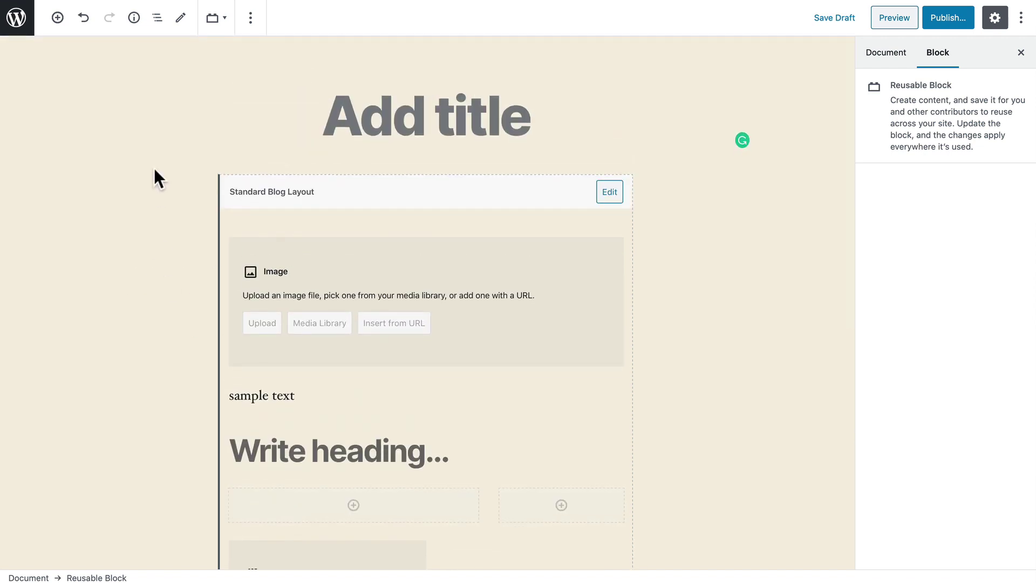
scroll(154, 170, down, 8)
scroll(155, 170, up, 8)
click(252, 21)
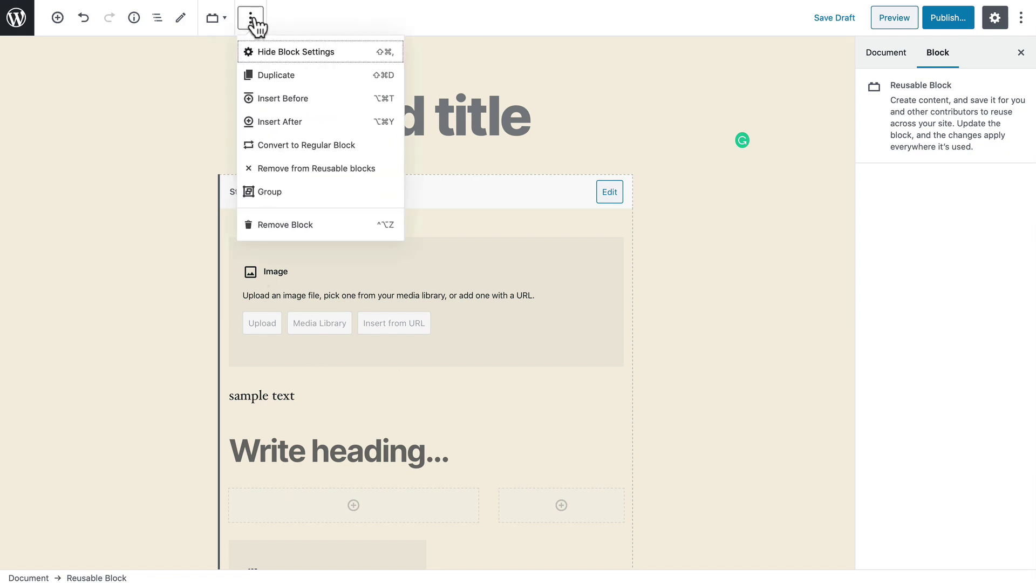
click(276, 154)
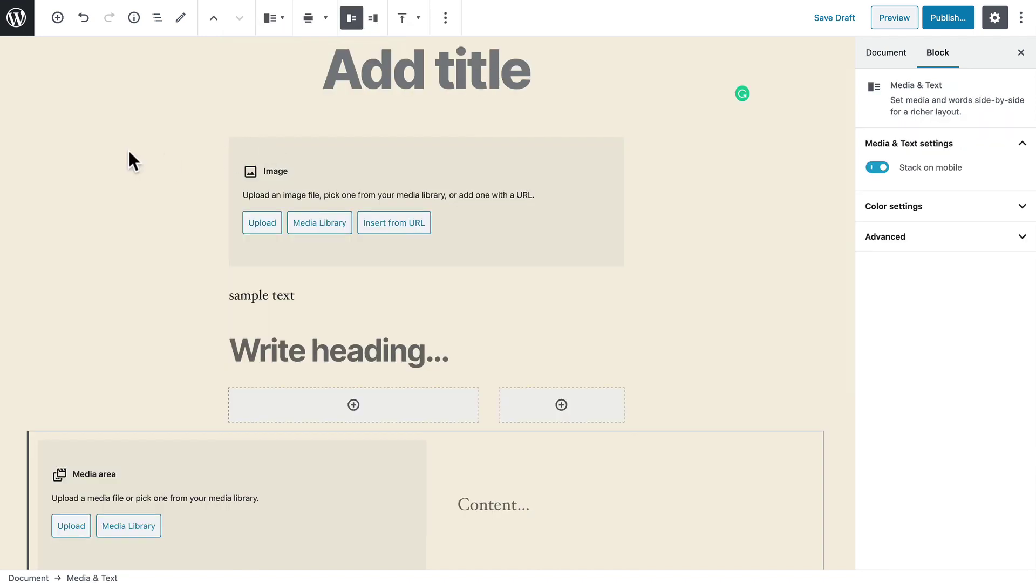
scroll(128, 150, up, 2)
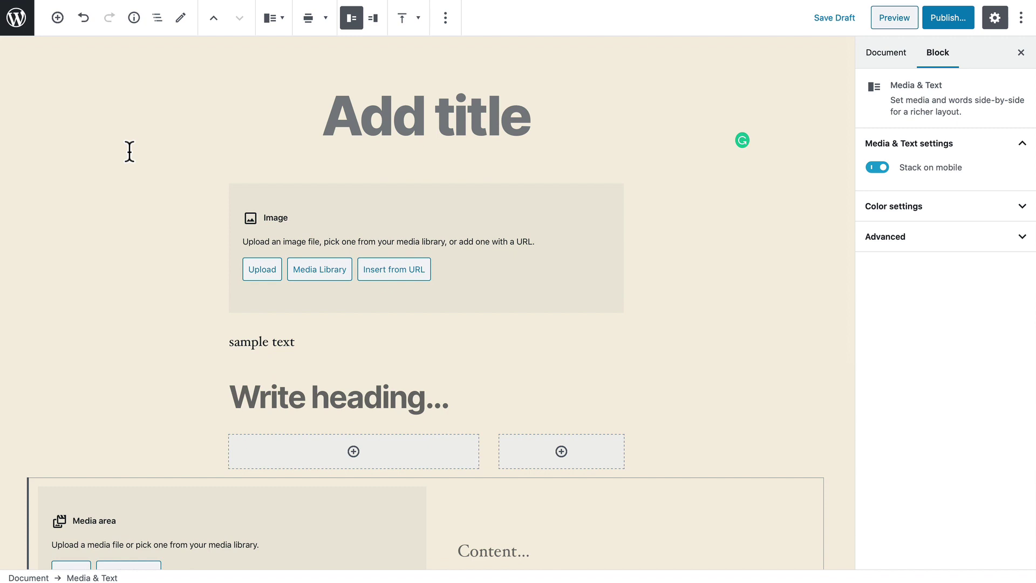
click(280, 340)
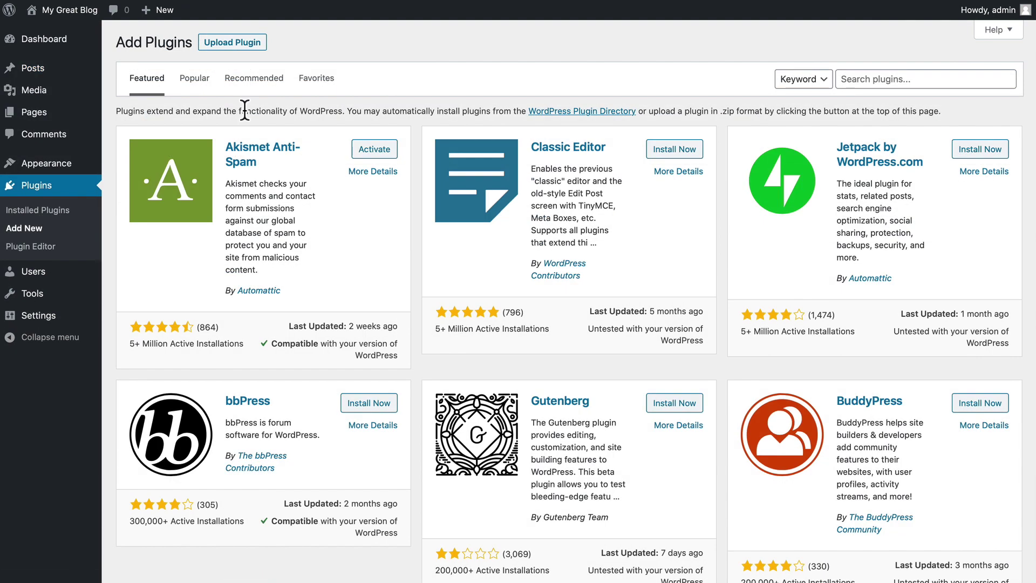
Step: Search the plugin directory for "duplicate post", then install and activate the Duplicate Post plugin
click(899, 78)
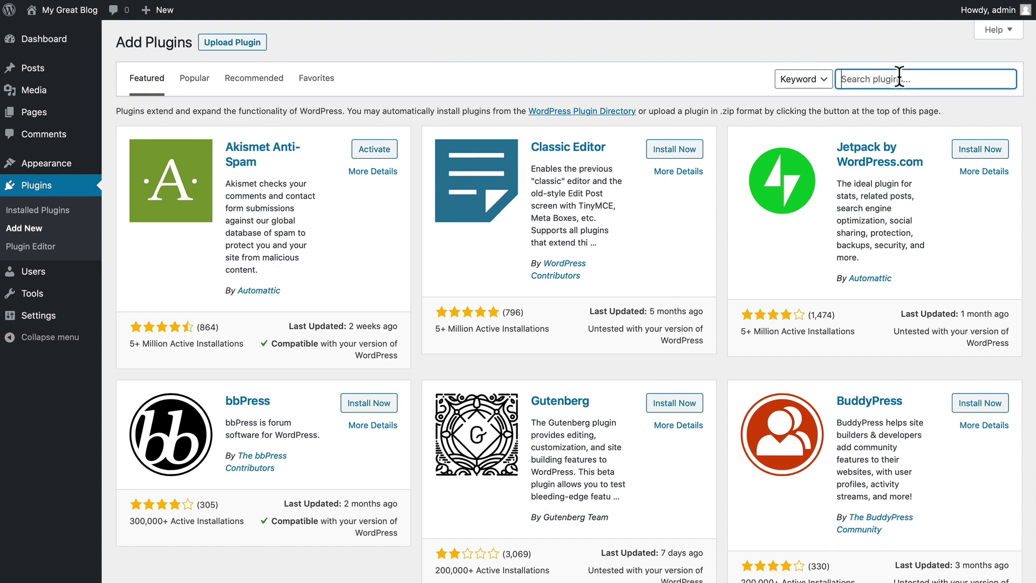
text(duplicate post)
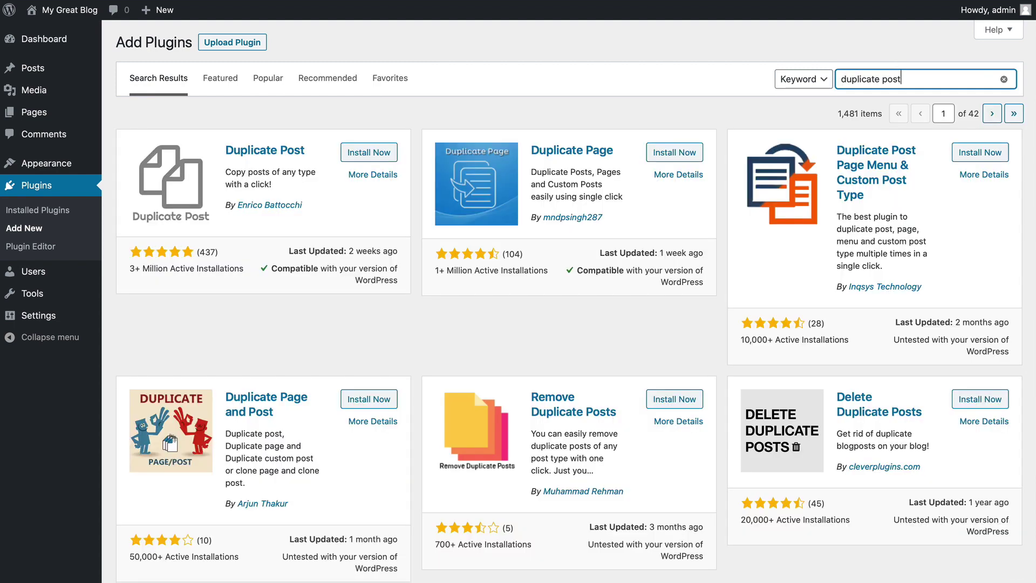
click(359, 153)
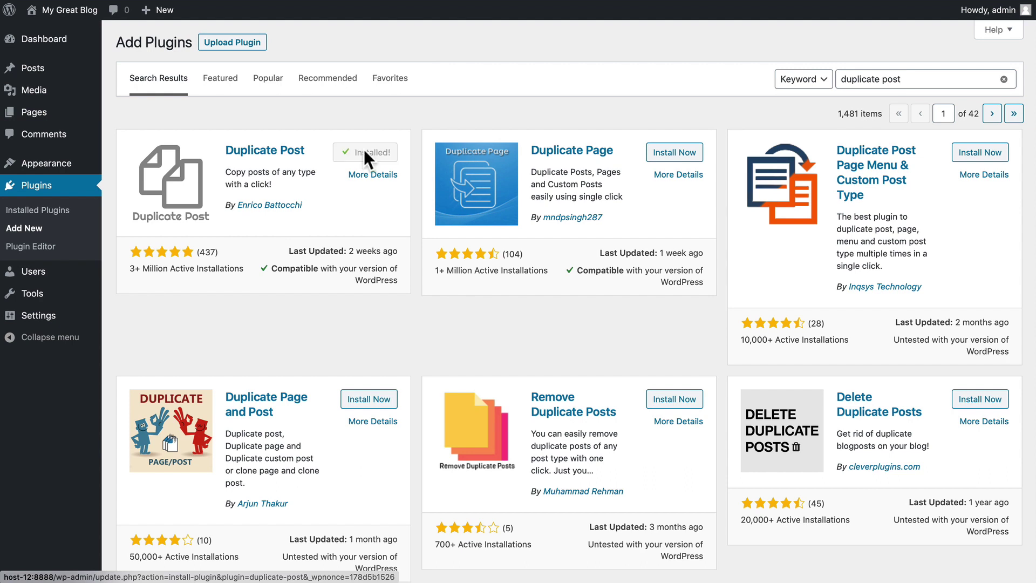
click(364, 153)
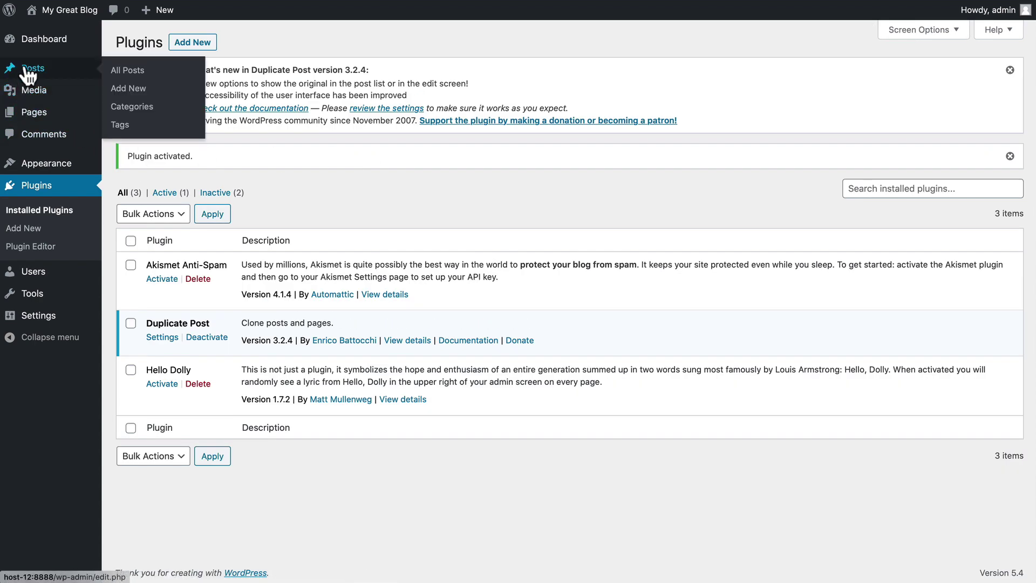
Step: Clone the most recently modified untitled draft in the post list using the Clone bulk action
click(29, 70)
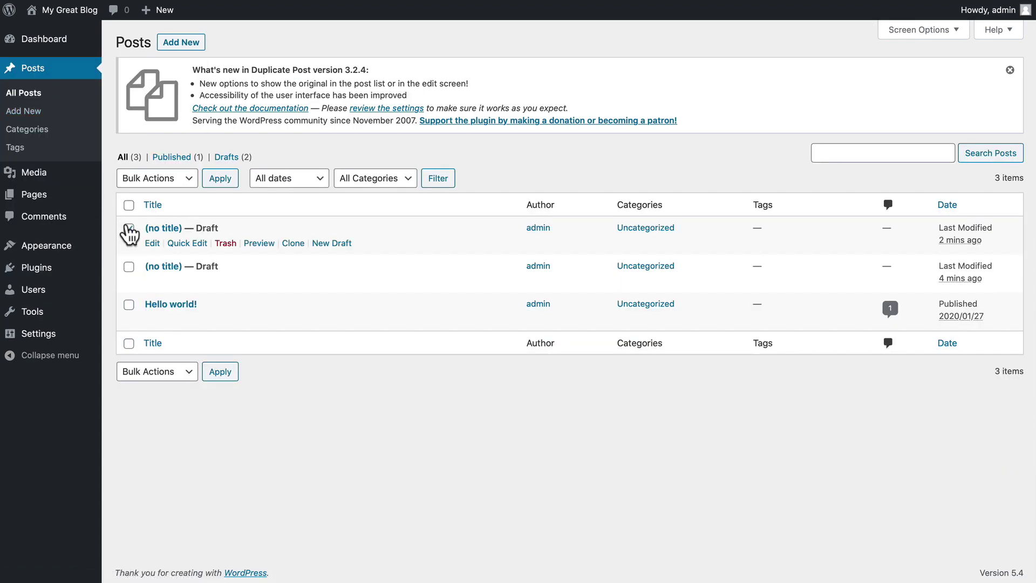
click(129, 227)
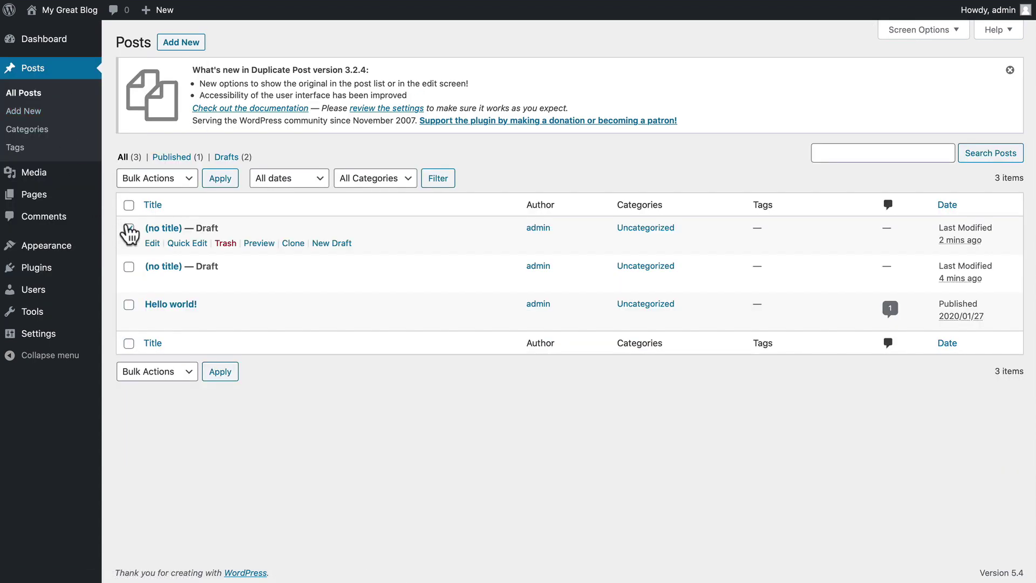
click(186, 181)
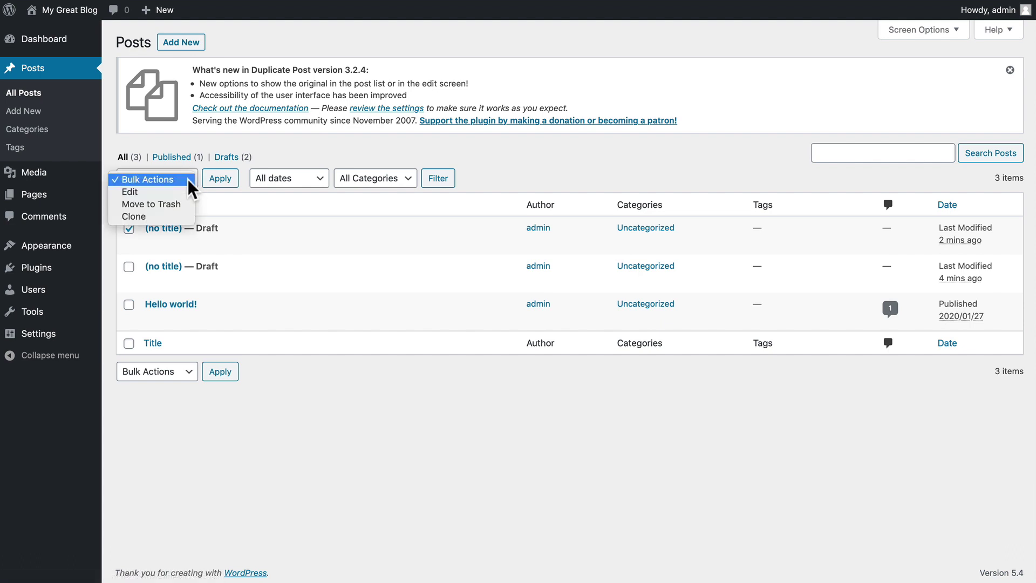
click(131, 217)
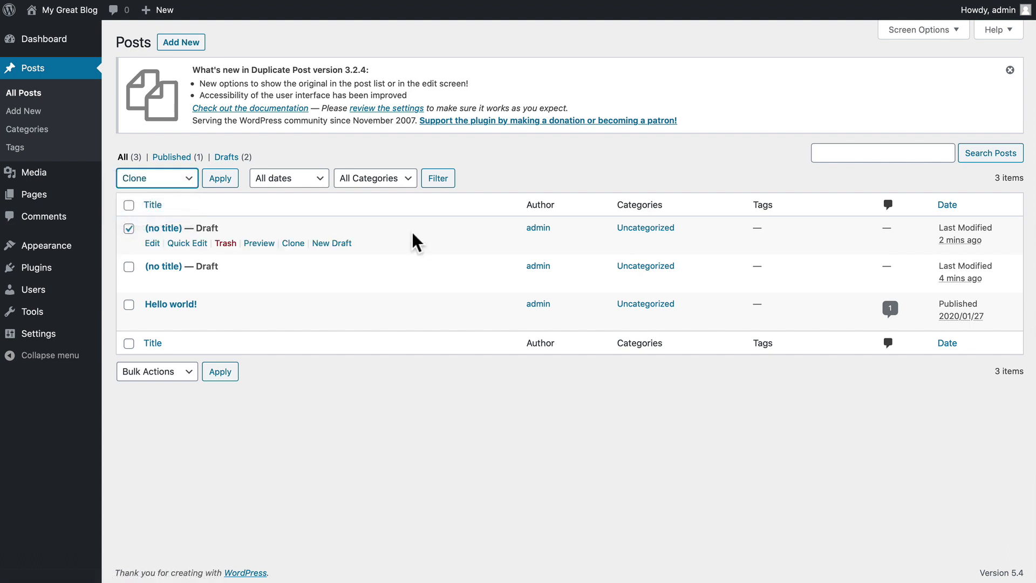
click(223, 179)
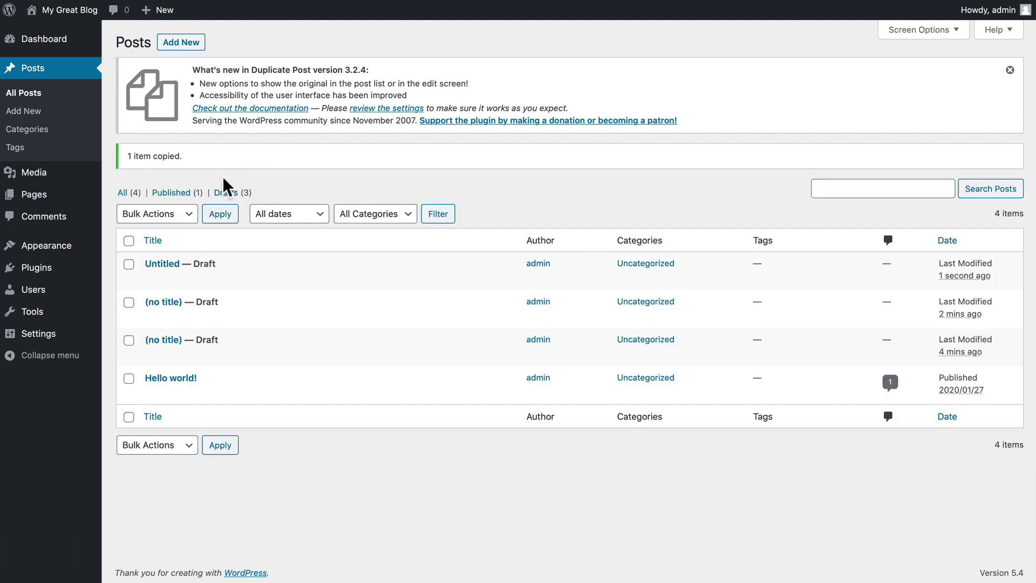